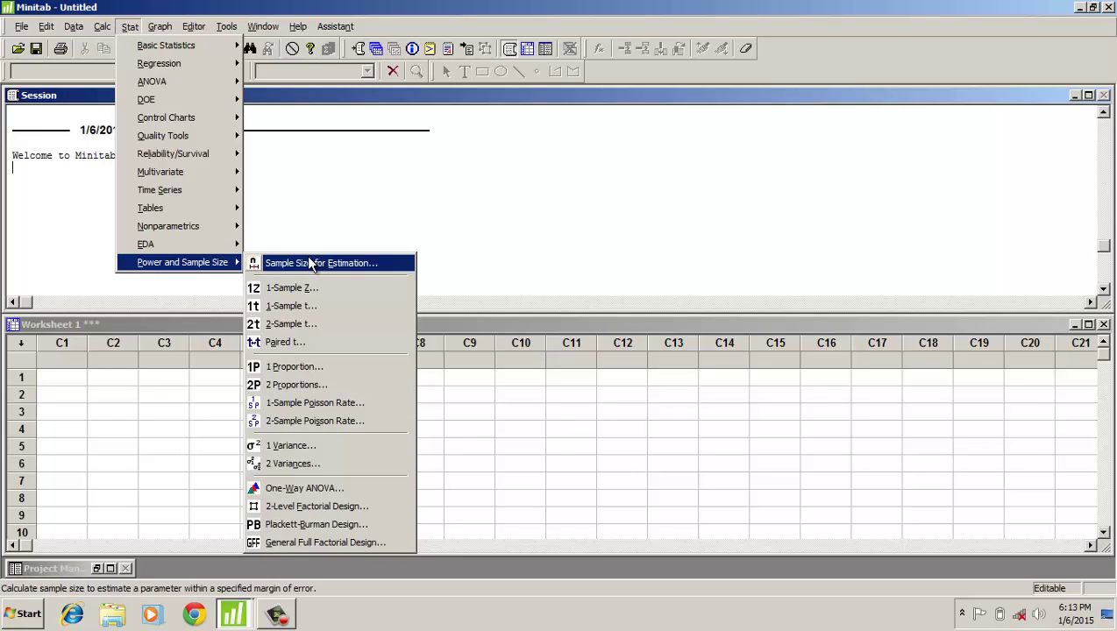
- Run a 1-sample t power analysis with difference 100, powers 0.6 0.7 0.8 and standard deviation 120
left_click(295, 306)
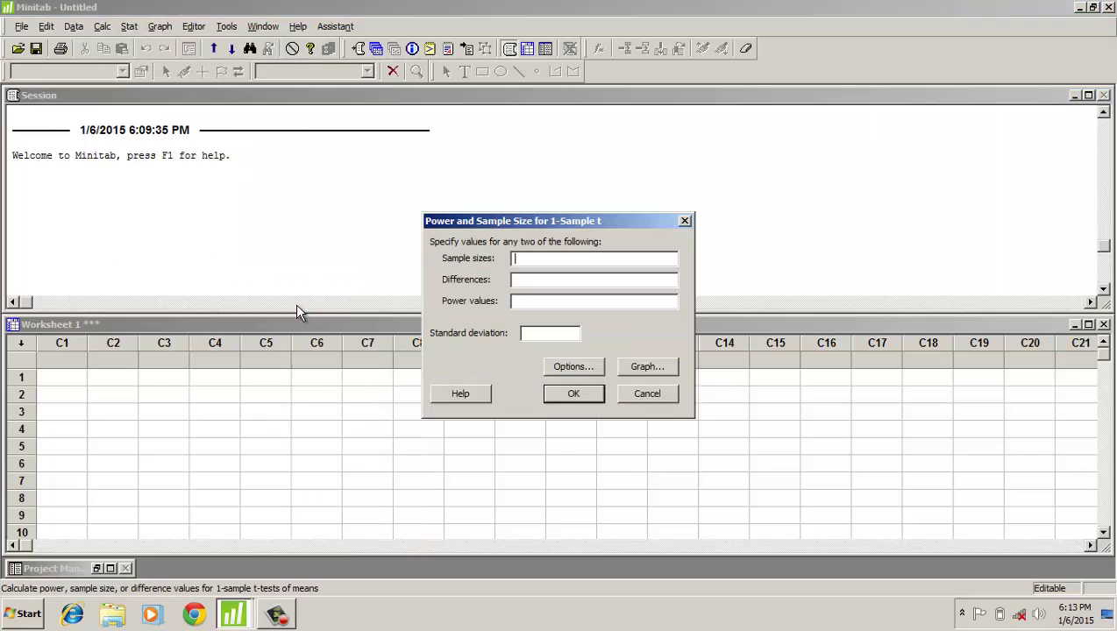
left_click(518, 279)
type("100")
left_click(520, 301)
type("0.6 0.7 0.8")
left_click(538, 335)
type("120")
left_click(568, 396)
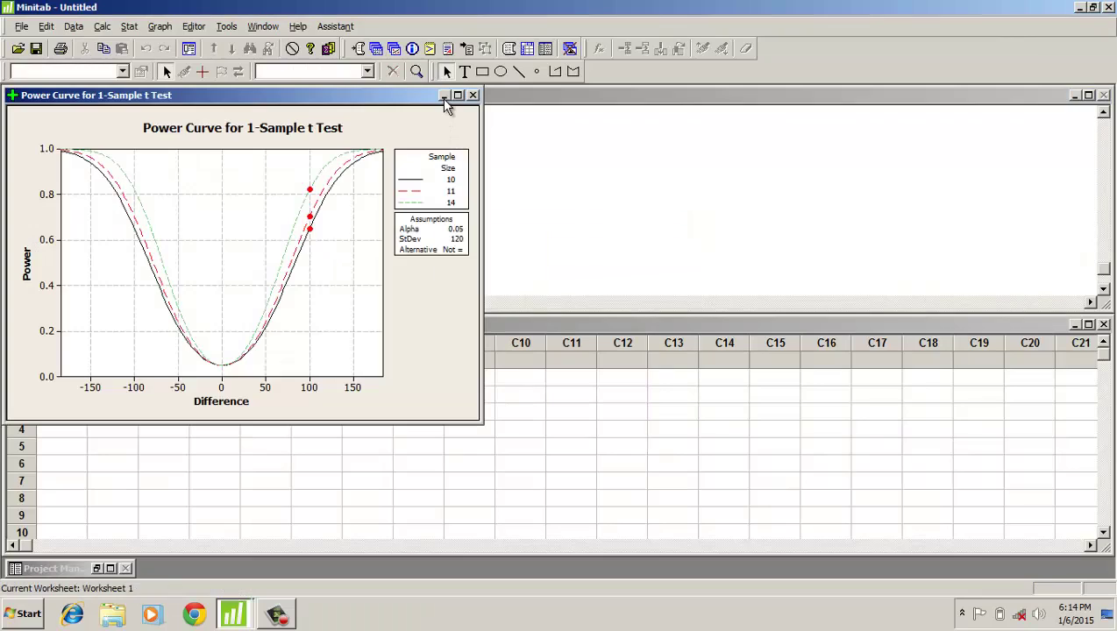
- Minimize the Power Curve graph to reveal the session table of sample sizes 10, 11 and 14
left_click(443, 96)
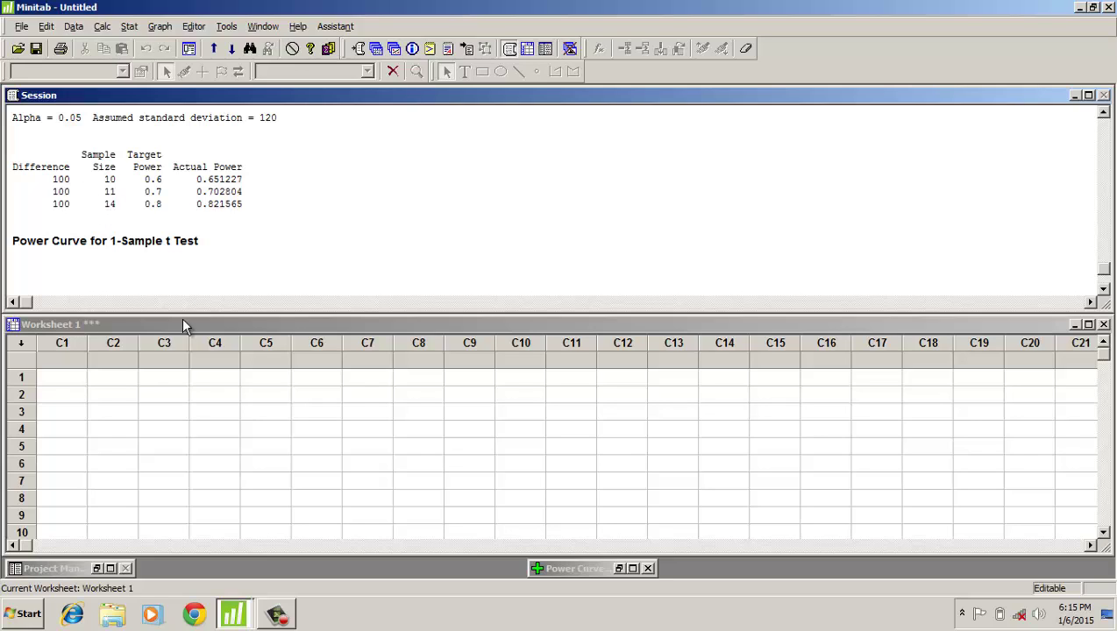
- Maximize the Power Curve graph and inspect its marked points for sizes 10, 11 and 14
left_click(632, 568)
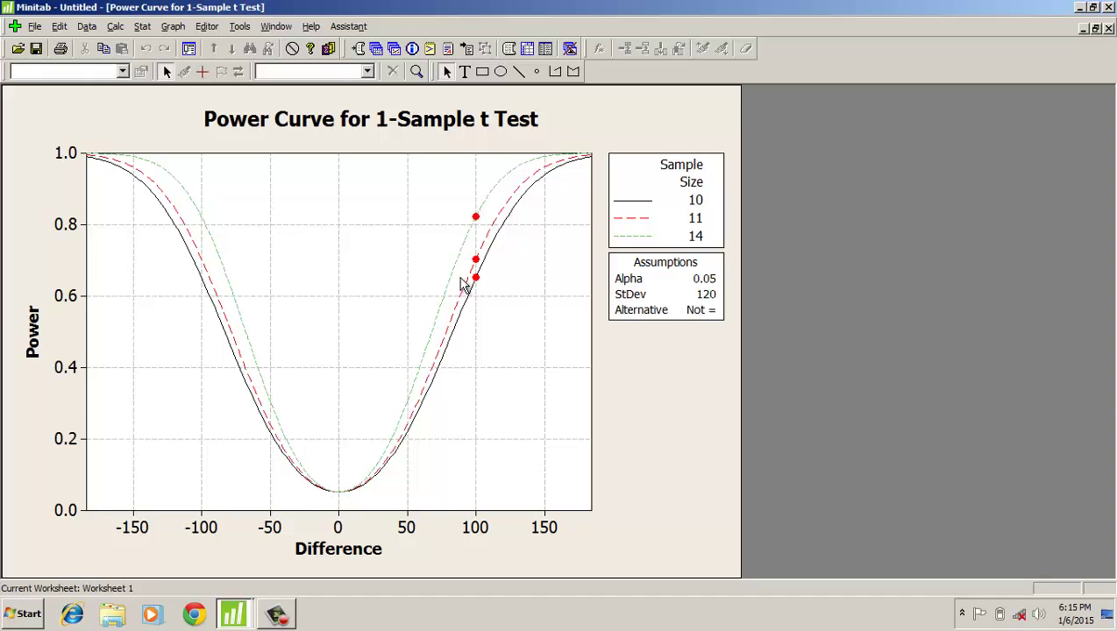
mouse_move(476, 283)
left_click(233, 614)
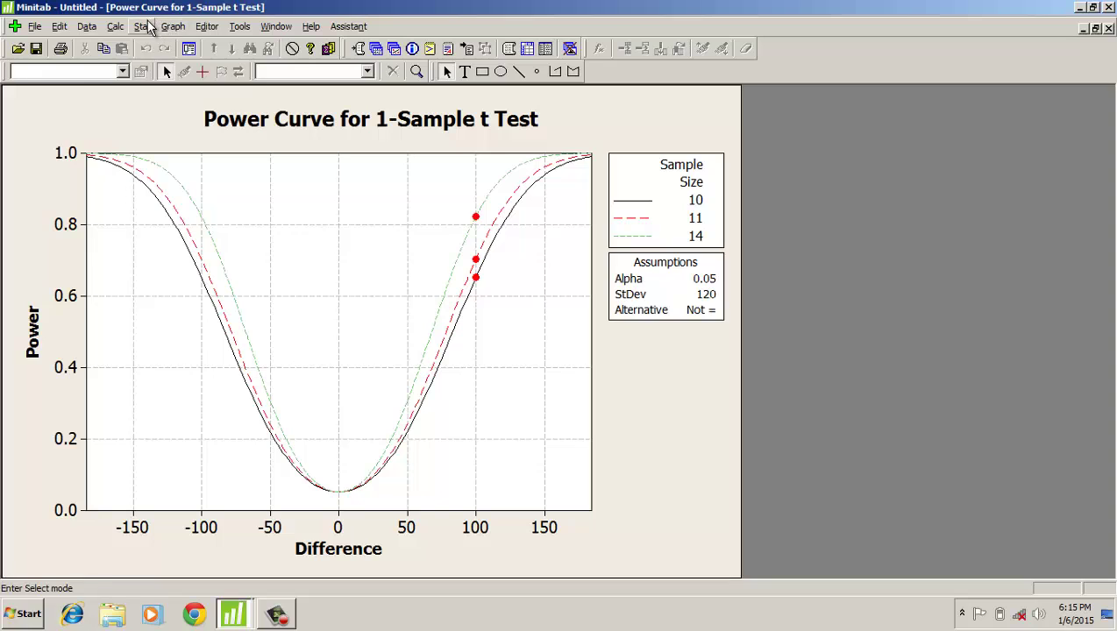
- Rerun the 1-sample t power analysis with standard deviation 200, giving sample sizes 22, 27 and 34
left_click(142, 26)
mouse_move(208, 265)
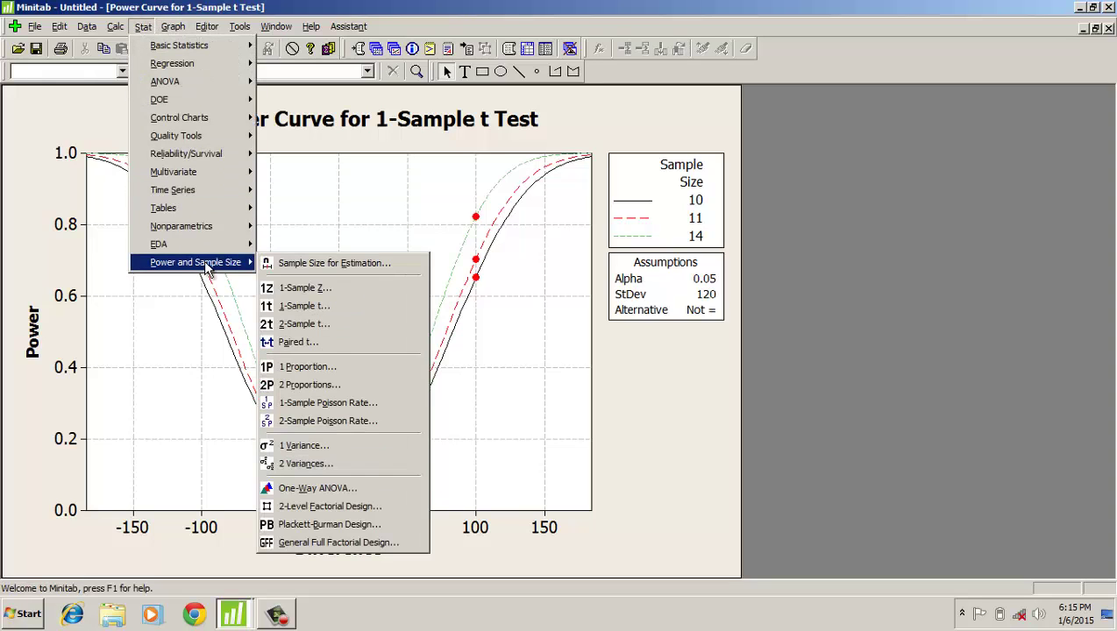
left_click(318, 305)
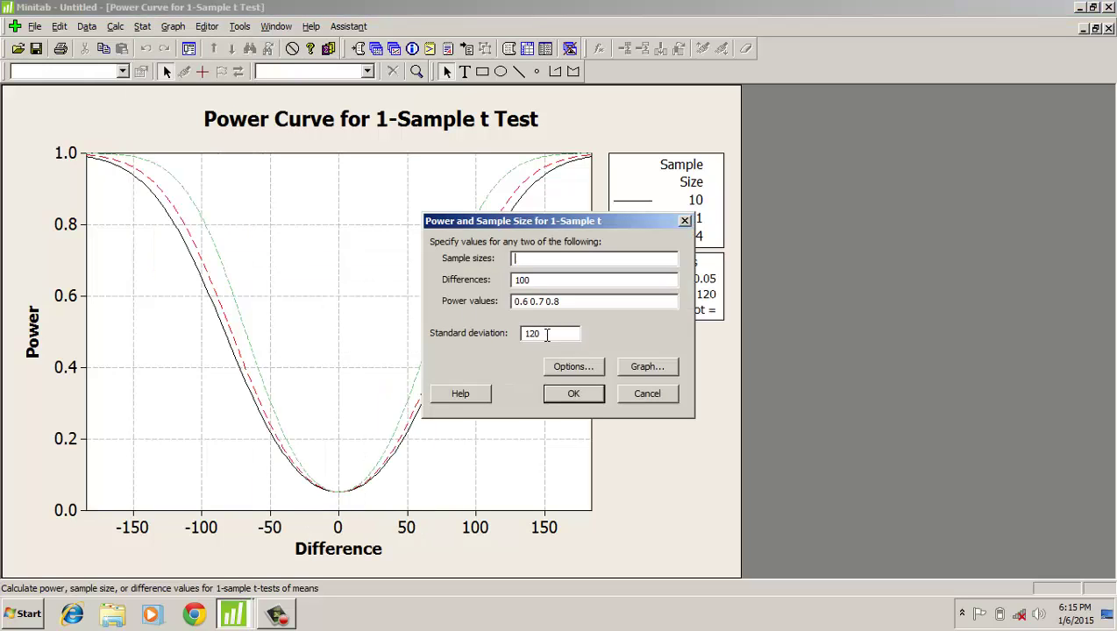
key("BackSpace")
key("BackSpace")
type("200")
left_click(570, 392)
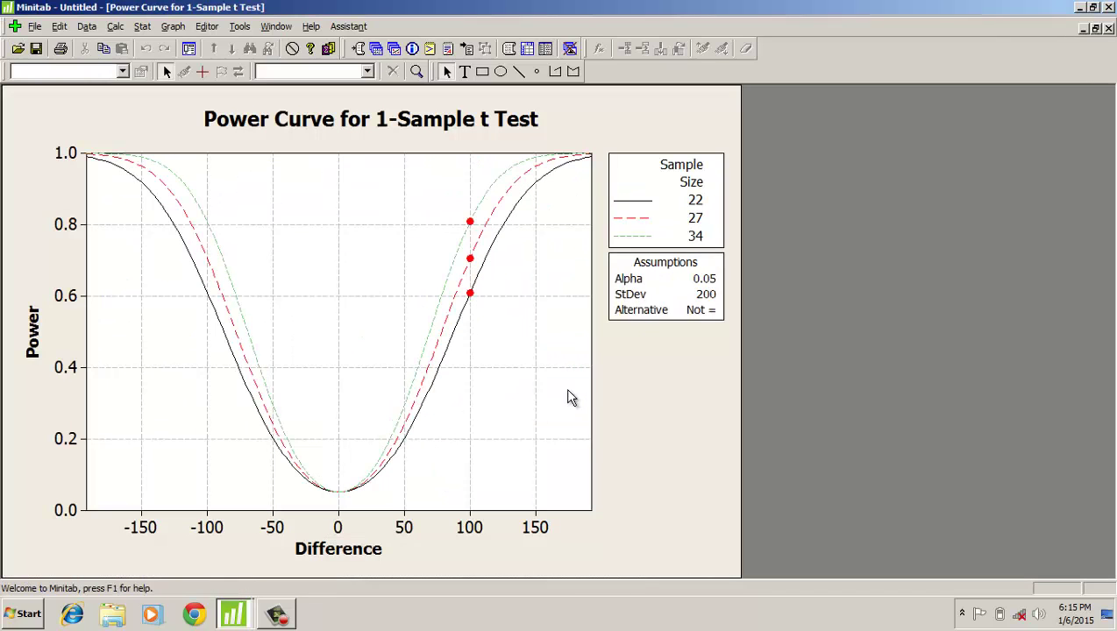
left_click(239, 616)
left_click(257, 557)
- Minimize the new Power Curve graph and return to the main Minitab window
left_click(1082, 29)
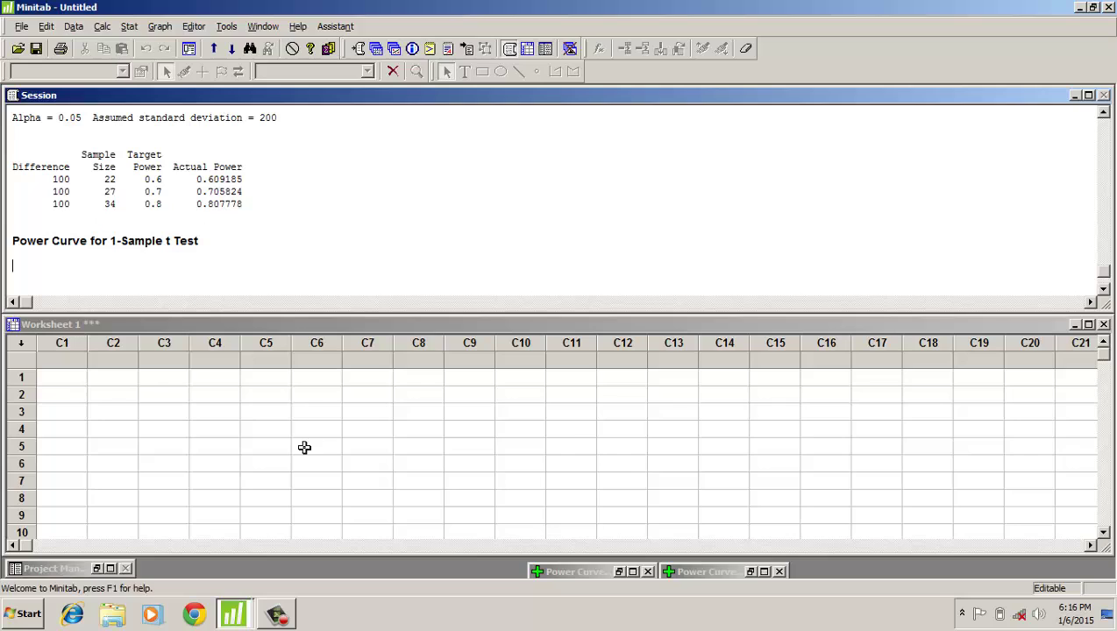
mouse_move(279, 614)
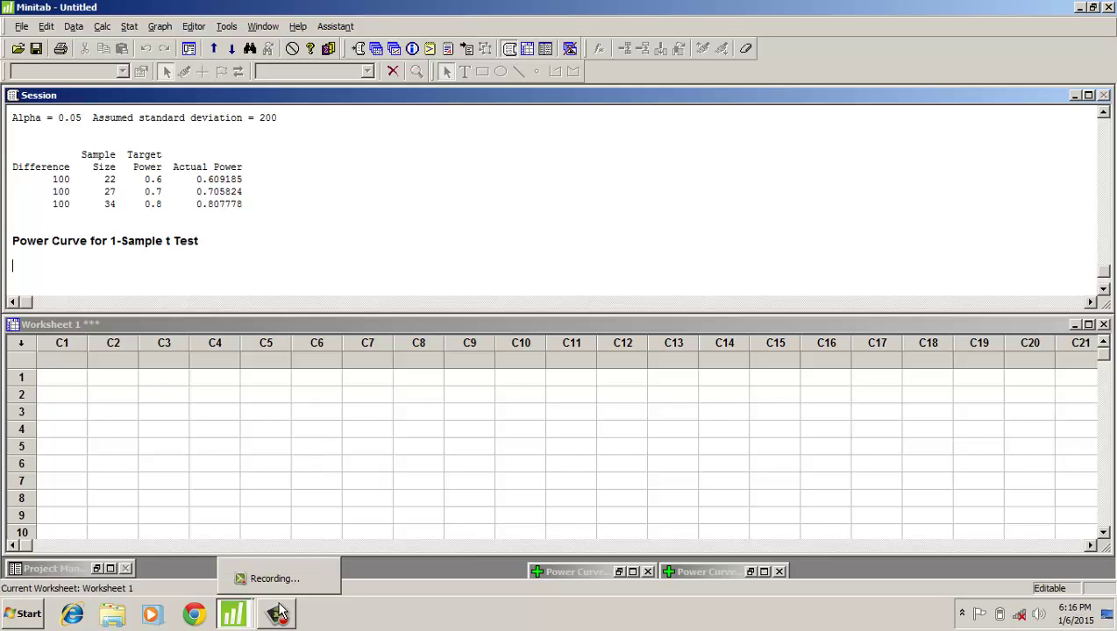
mouse_move(234, 614)
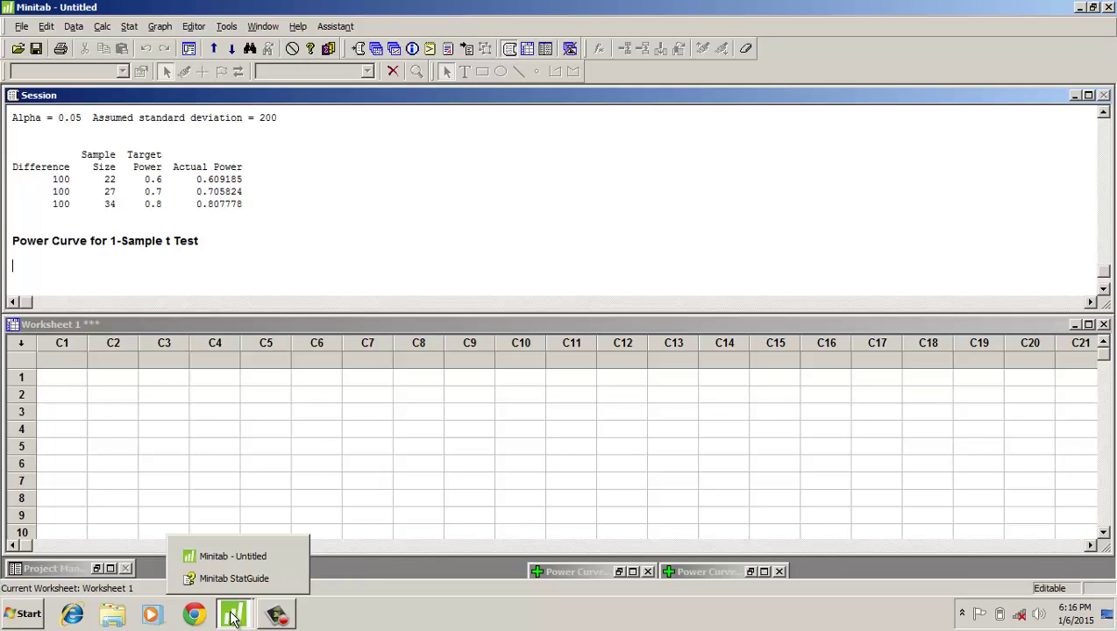
left_click(248, 557)
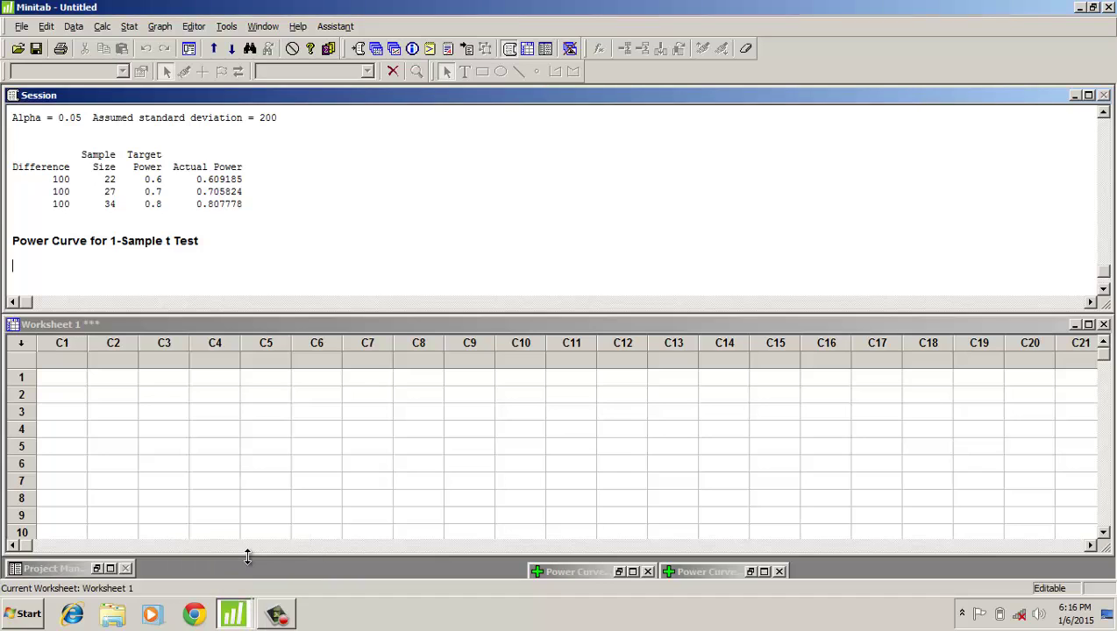
- Compute 1-sample t power for sample size 18, difference 90, standard deviation 140, then minimize the graph
left_click(129, 26)
mouse_move(167, 265)
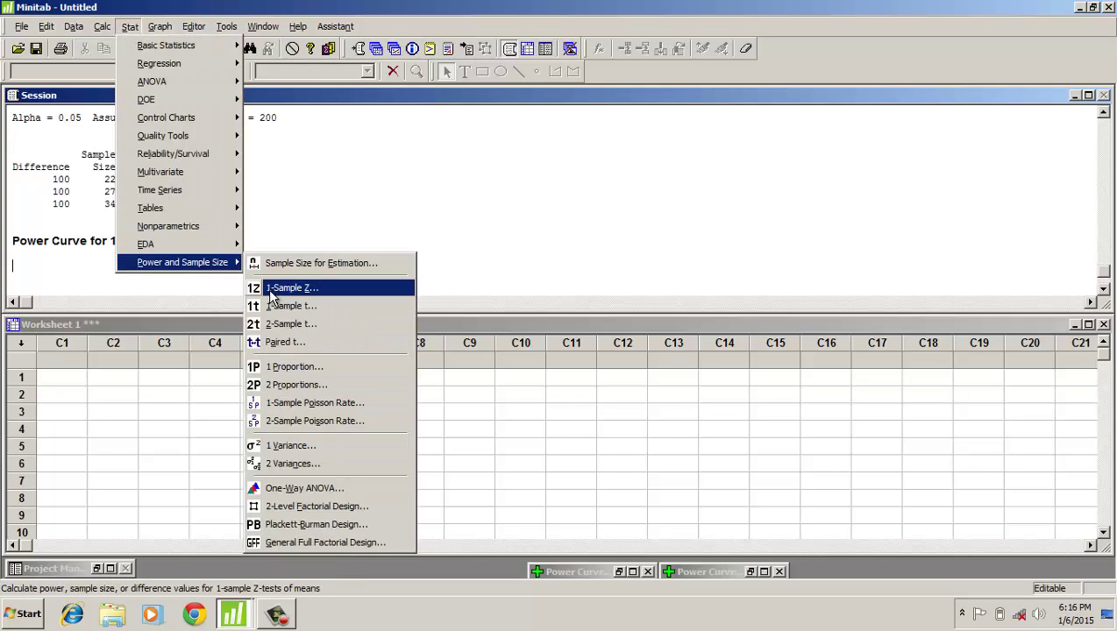
left_click(273, 309)
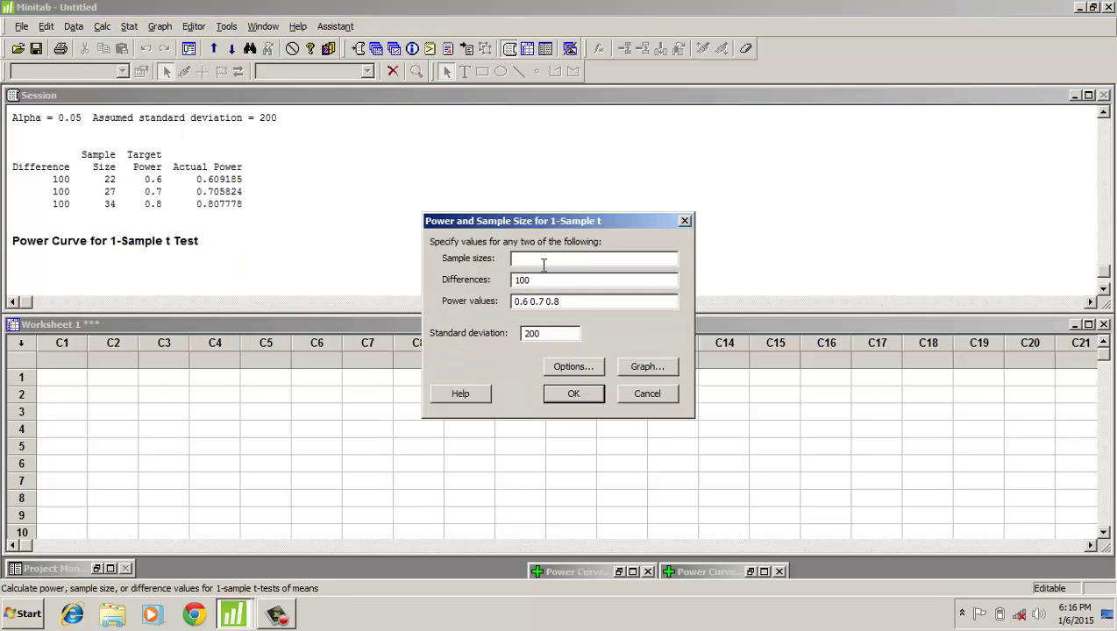
key("BackSpace")
key("BackSpace")
key("BackSpace")
key("BackSpace")
key("BackSpace")
key("BackSpace")
key("BackSpace")
key("BackSpace")
key("BackSpace")
key("BackSpace")
key("BackSpace")
key("BackSpace")
key("BackSpace")
key("BackSpace")
left_click(543, 260)
type("18")
left_click(533, 280)
type("90")
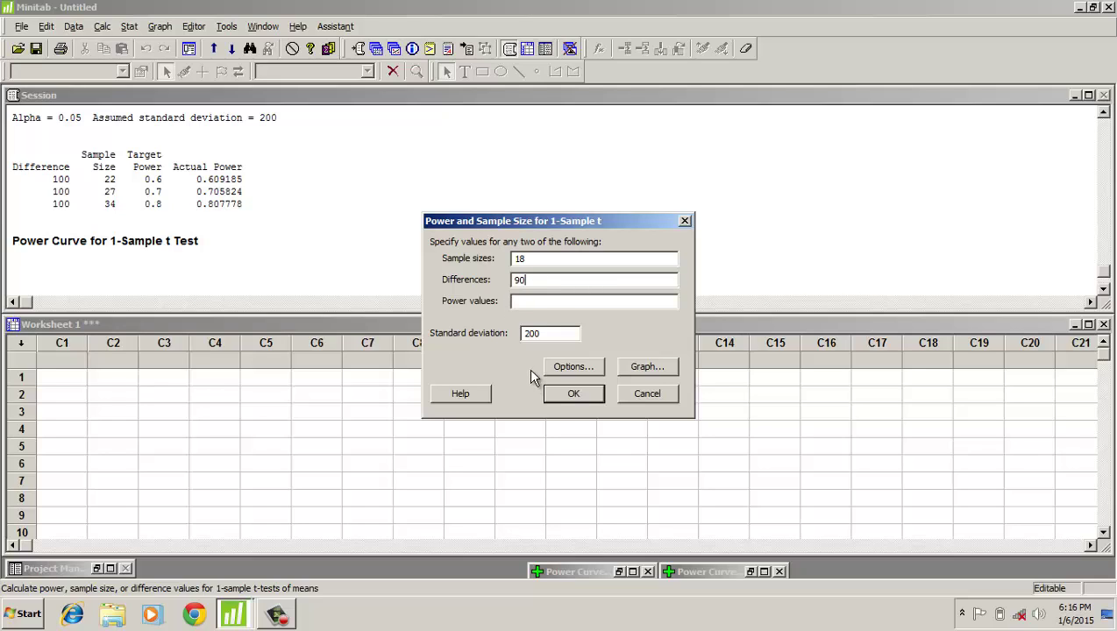
key("BackSpace")
key("BackSpace")
key("BackSpace")
type("140")
left_click(579, 396)
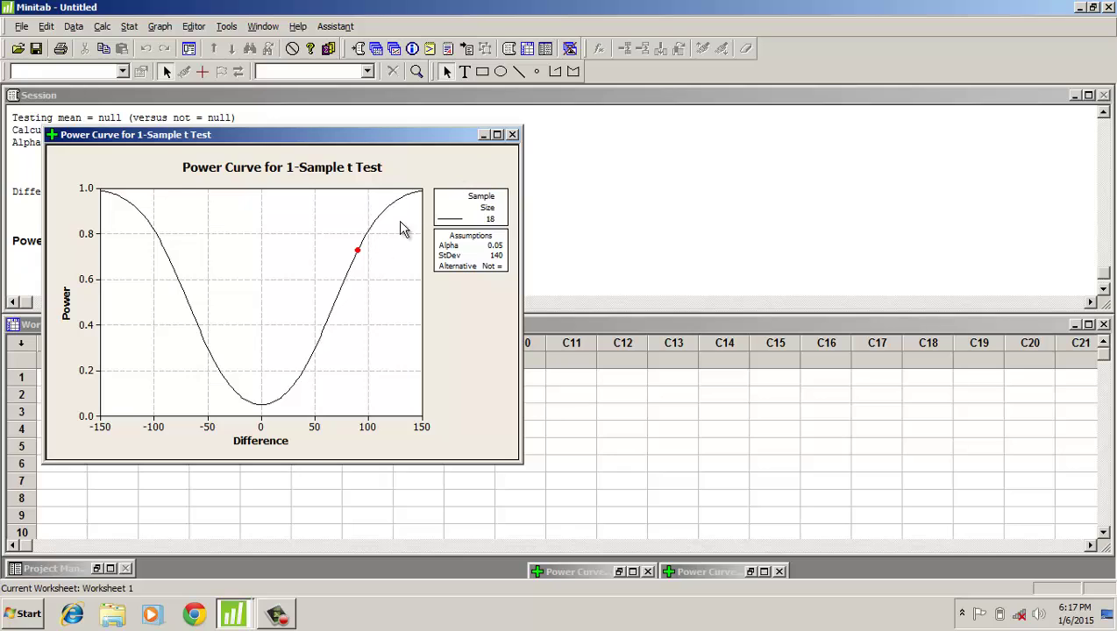
left_click(483, 135)
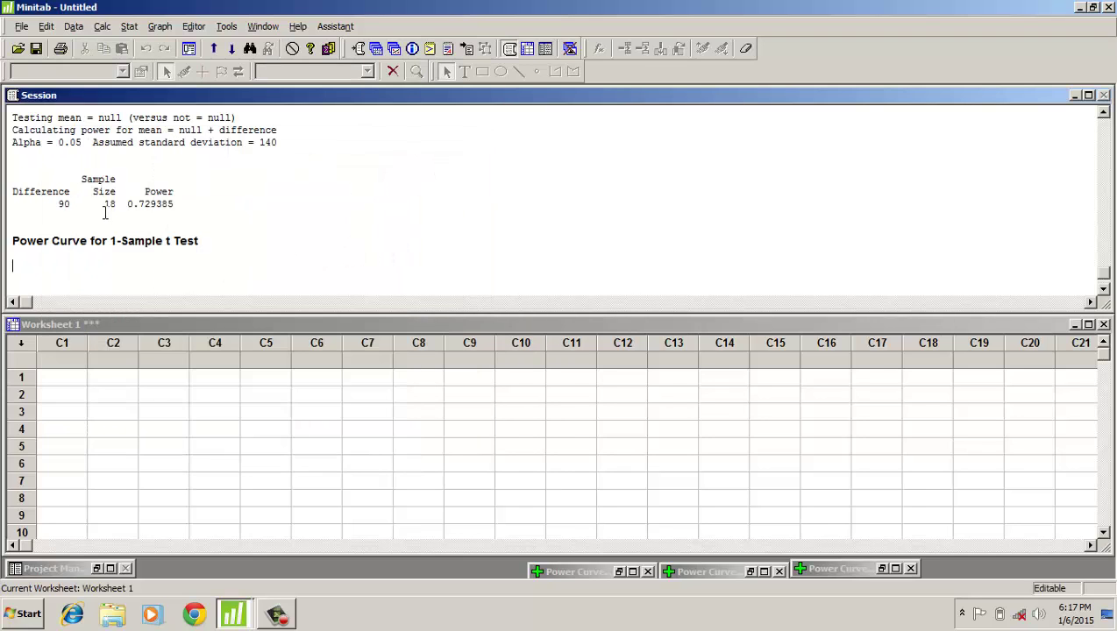